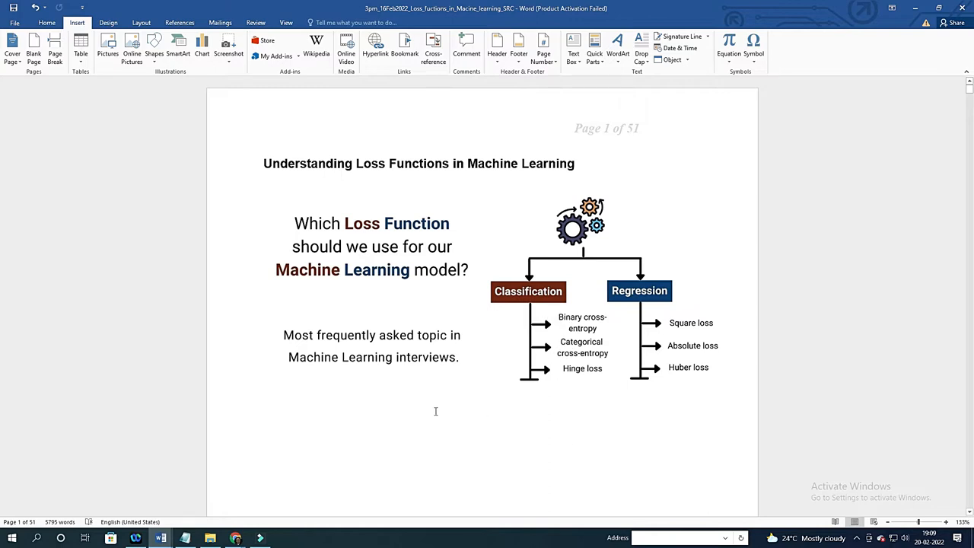
scroll(436, 411, down, 4)
scroll(435, 411, down, 4)
scroll(431, 394, down, 4)
scroll(430, 394, down, 4)
scroll(431, 394, down, 4)
scroll(430, 394, down, 3)
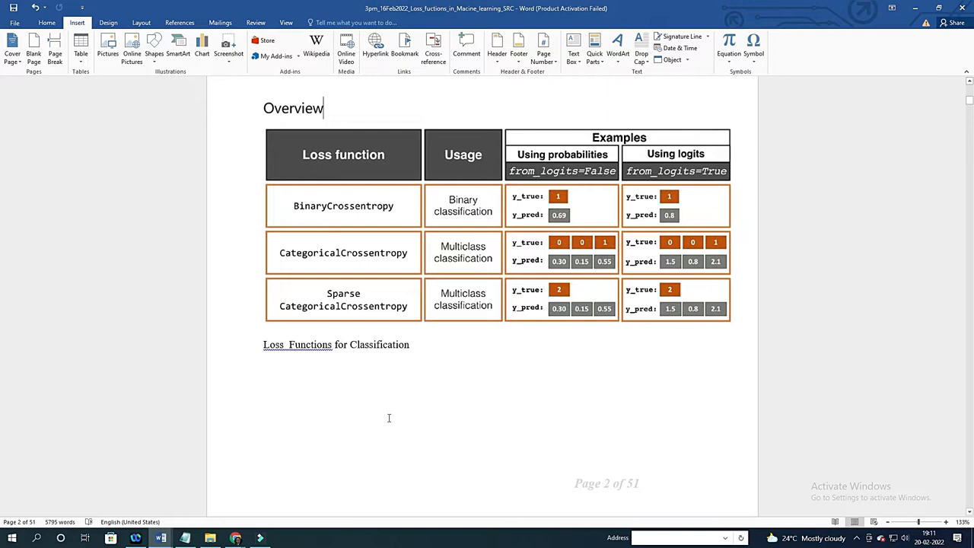
Switch from the Word loss-functions document to the Chrome window with the Meet call.
key(alt+Tab)
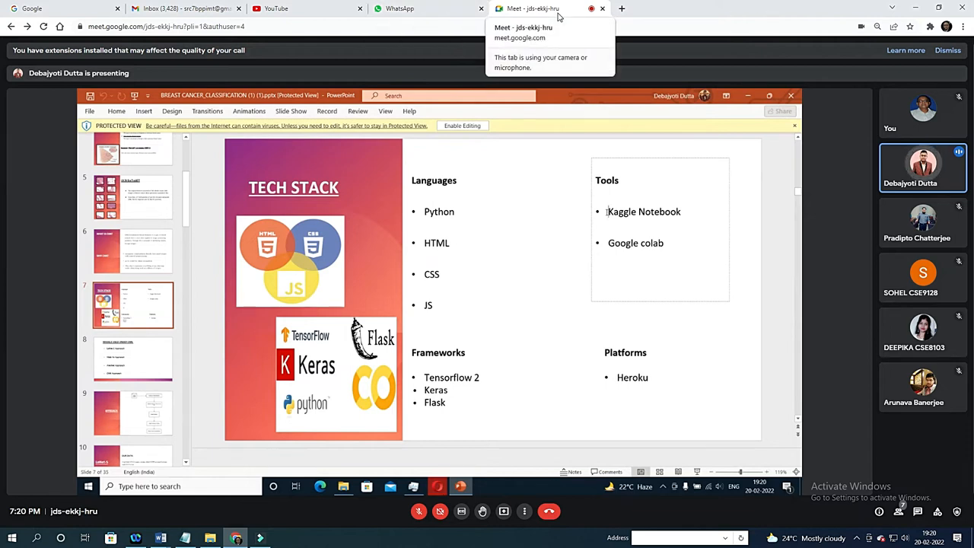
Copy the email address a student posted in the WhatsApp Web chat.
click(415, 9)
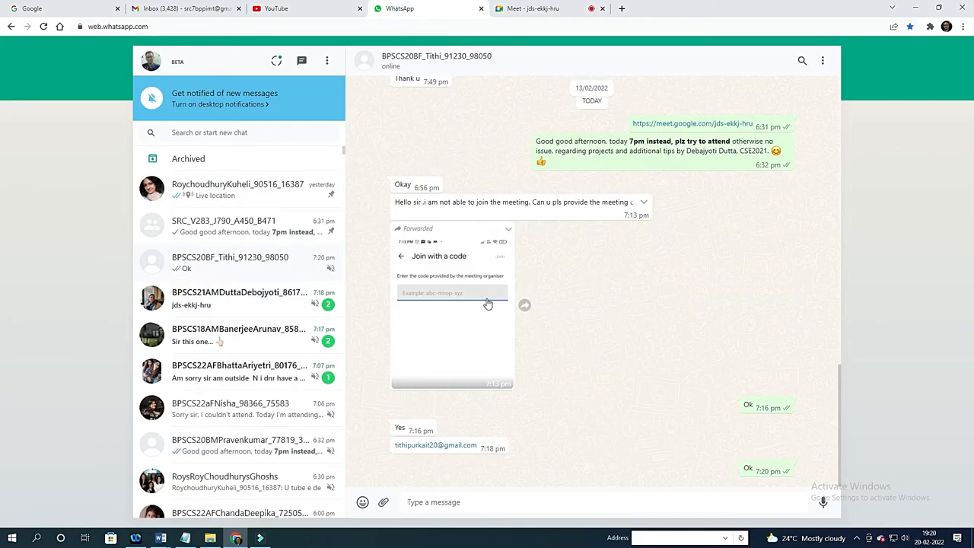
right_click(415, 446)
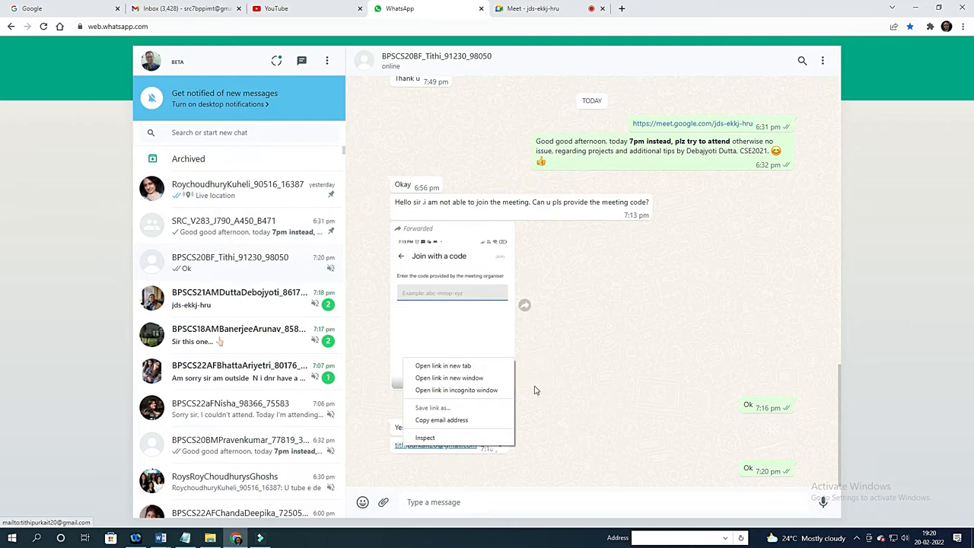
click(453, 419)
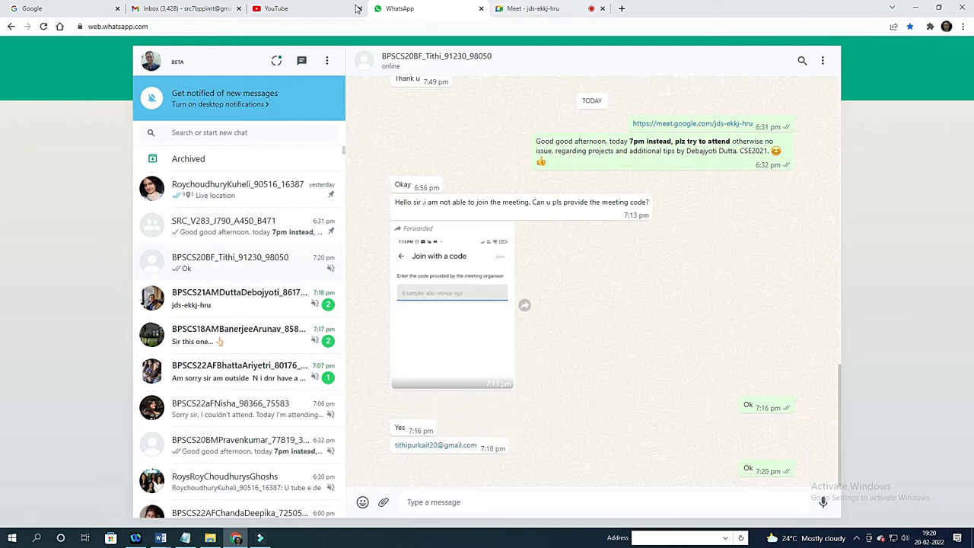
Return to the Meet call and admit the participant waiting to join.
click(514, 10)
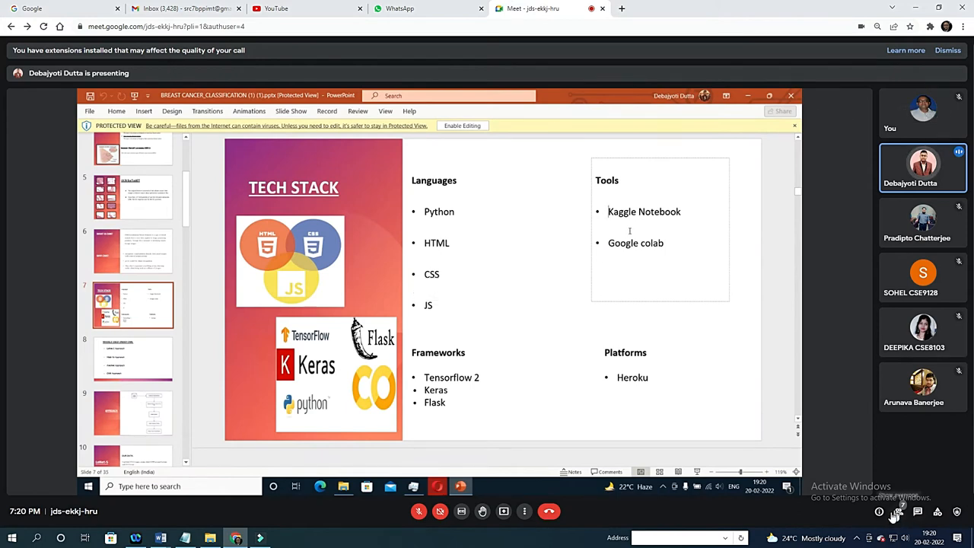
click(524, 510)
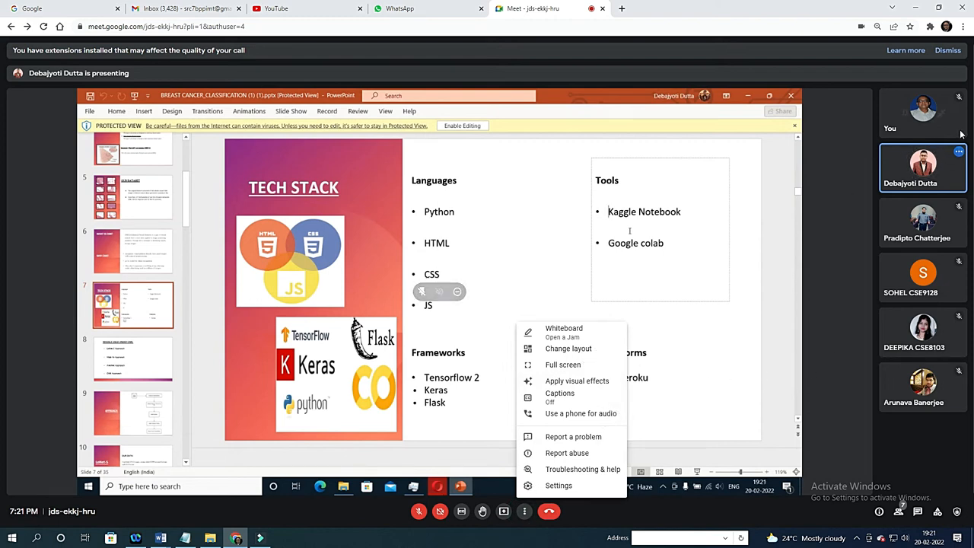
click(524, 512)
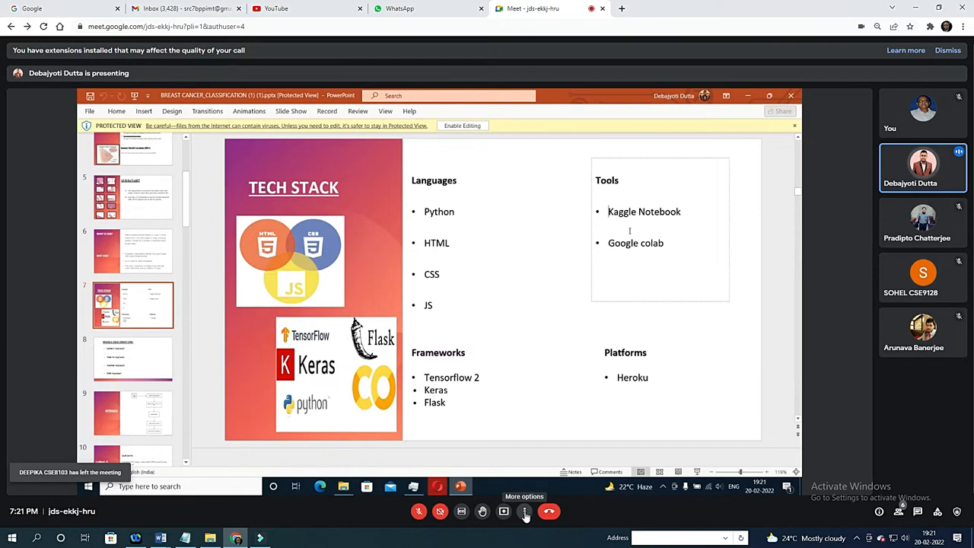
click(525, 511)
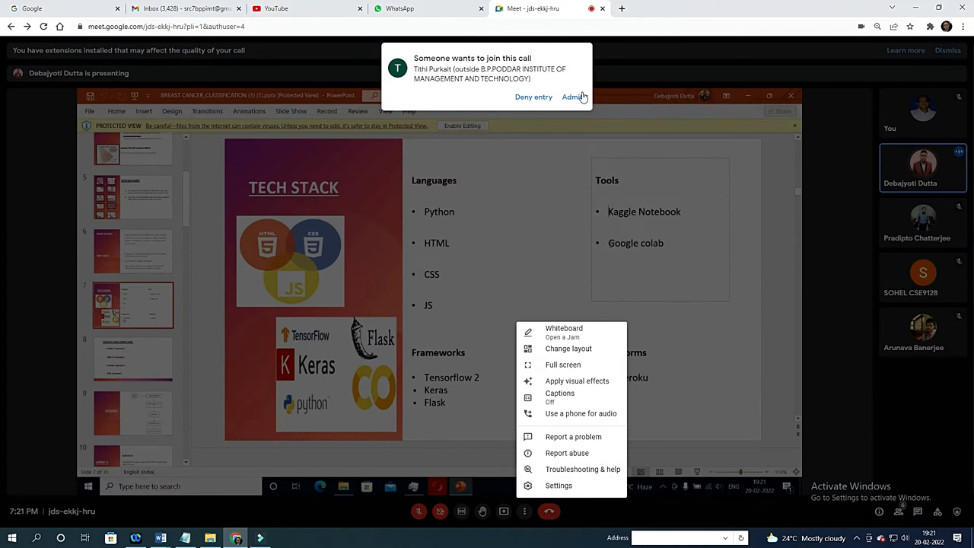
click(575, 97)
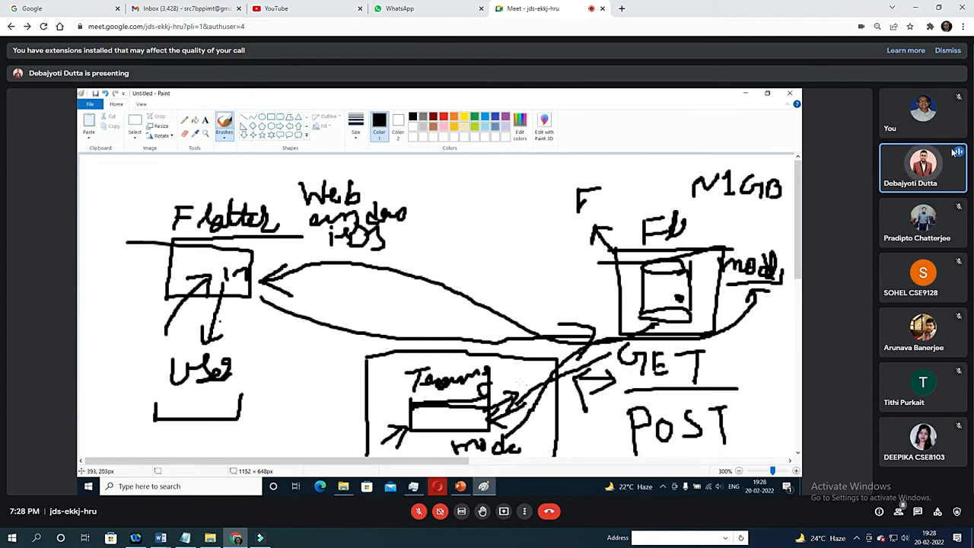
Unmute your microphone and turn your camera on to speak in the call.
click(421, 515)
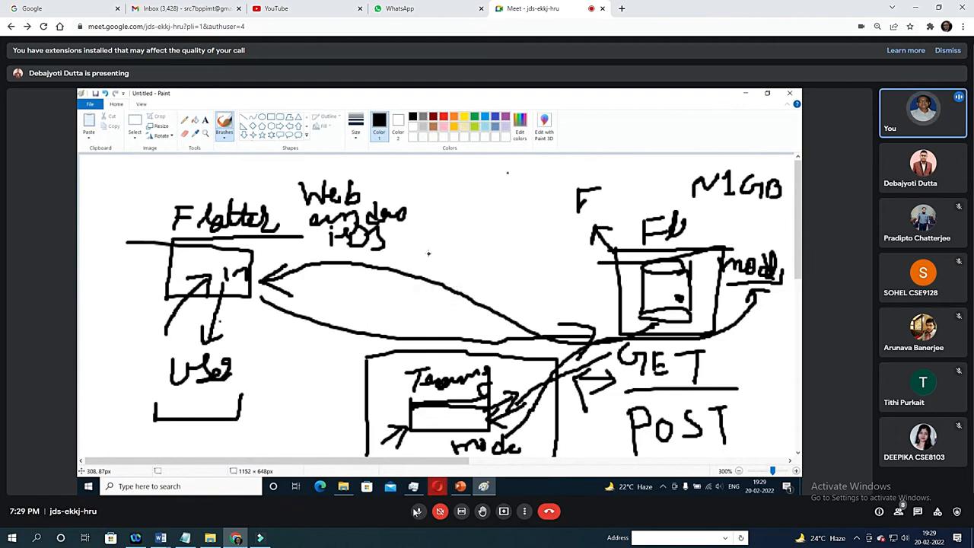
click(440, 511)
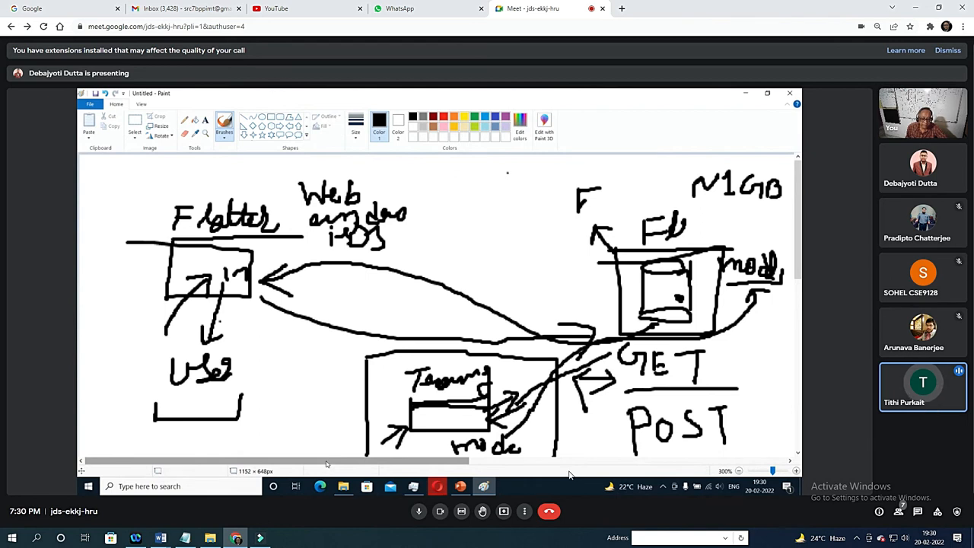
Mute your microphone while the Paint diagram is being presented.
click(418, 511)
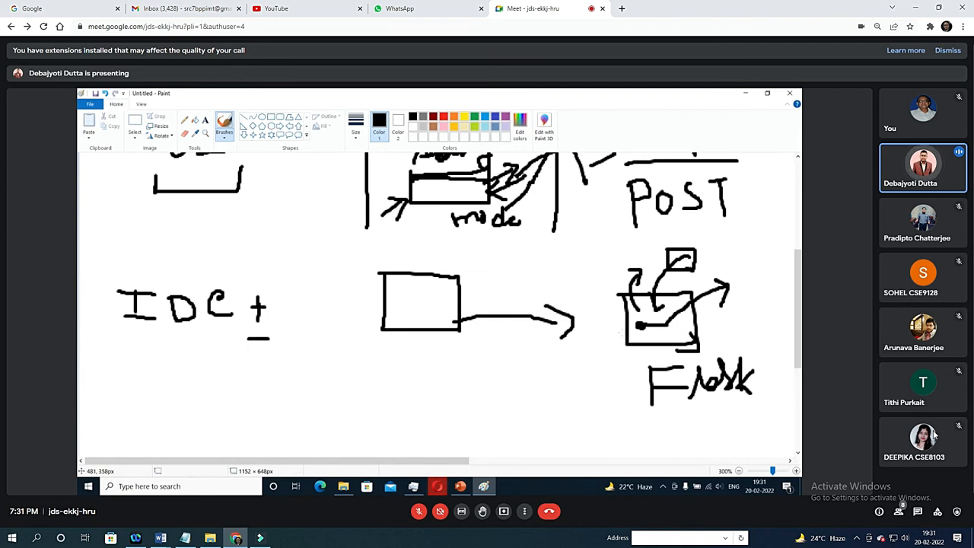
Unmute to speak briefly, then mute again as the presenter moves to PowerPoint.
click(419, 512)
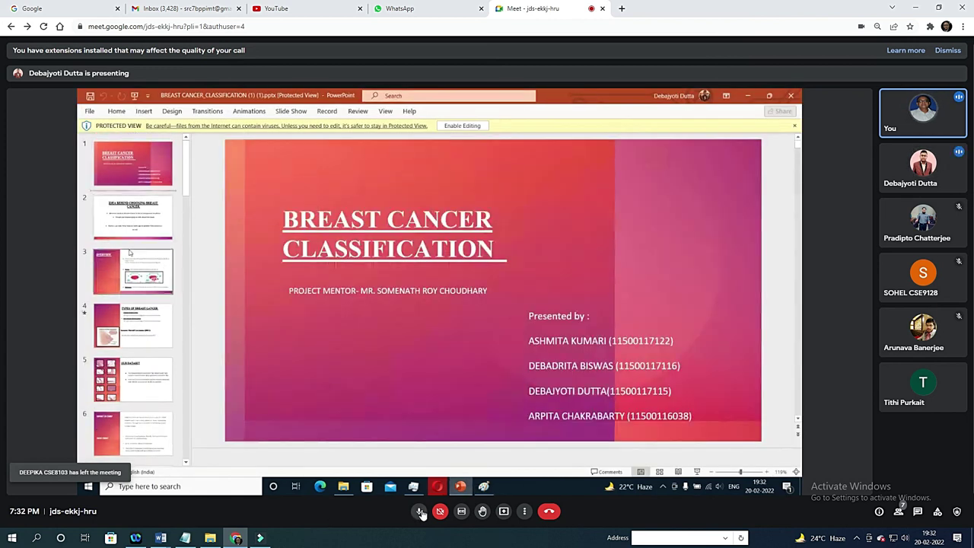
click(420, 511)
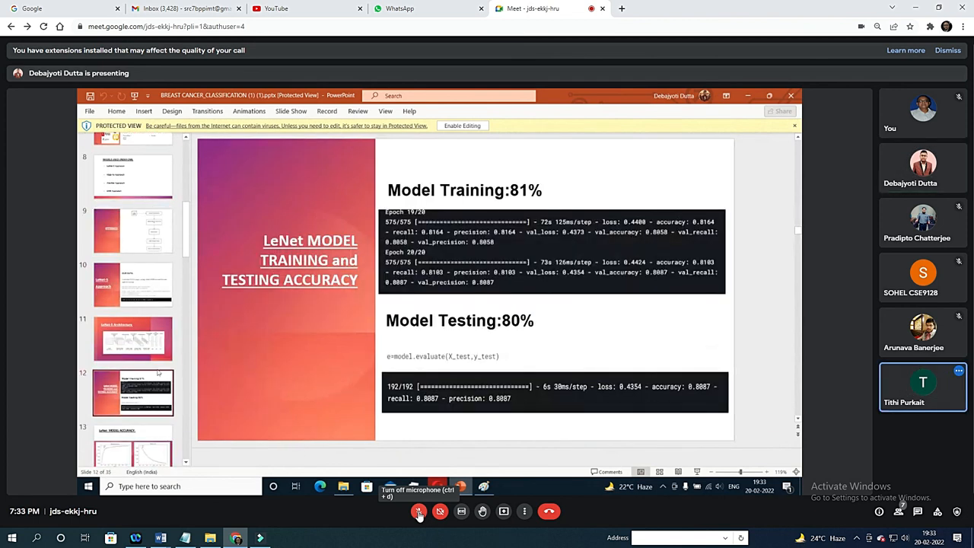
Unmute your microphone during the LeNet accuracy slide.
click(418, 511)
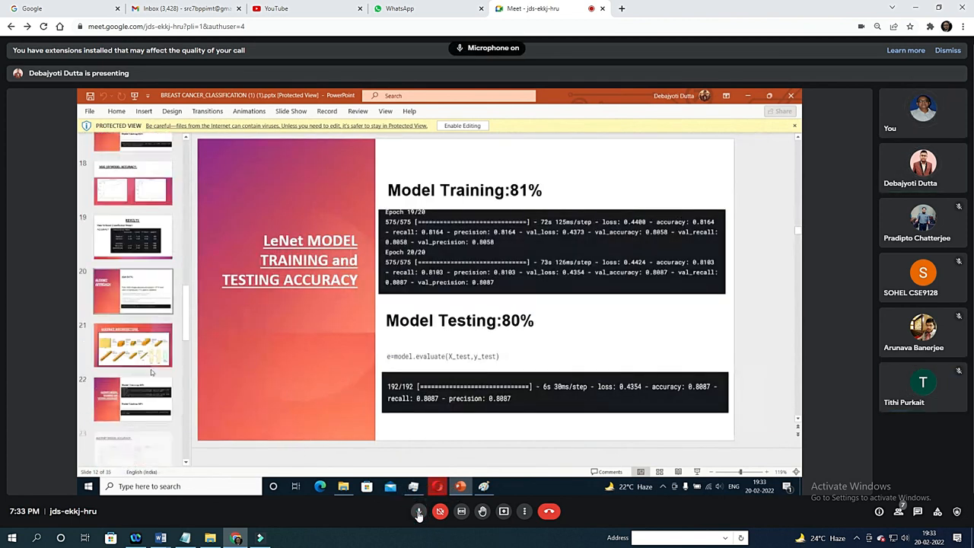